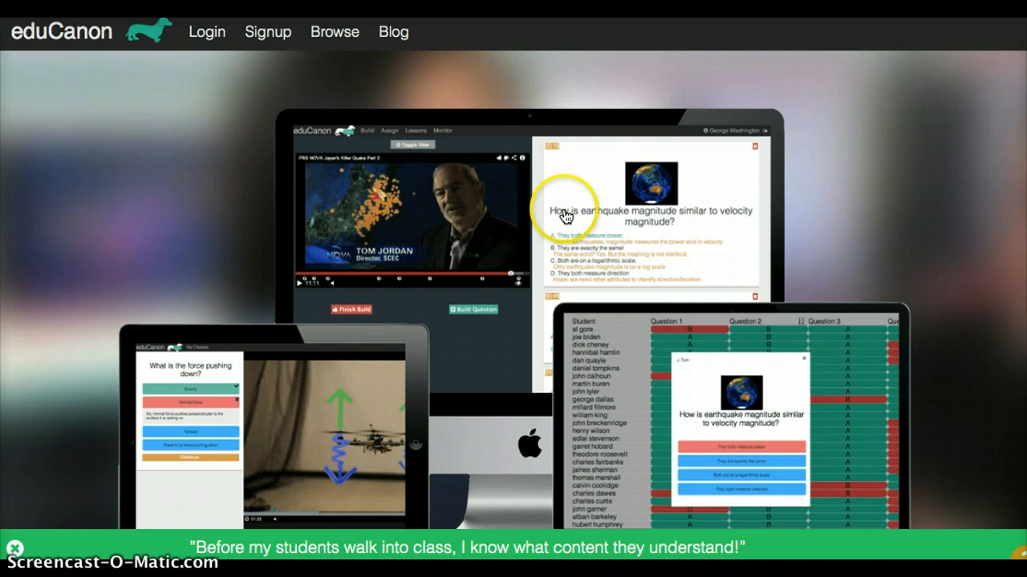
- Log in to the teacher account with the saved e-mail and password
left_click(204, 38)
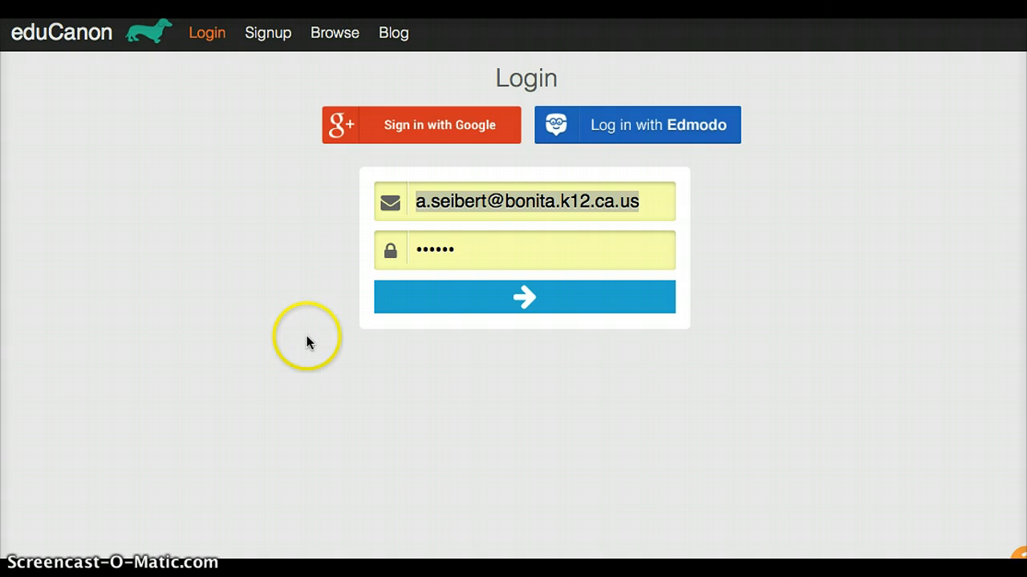
left_click(497, 293)
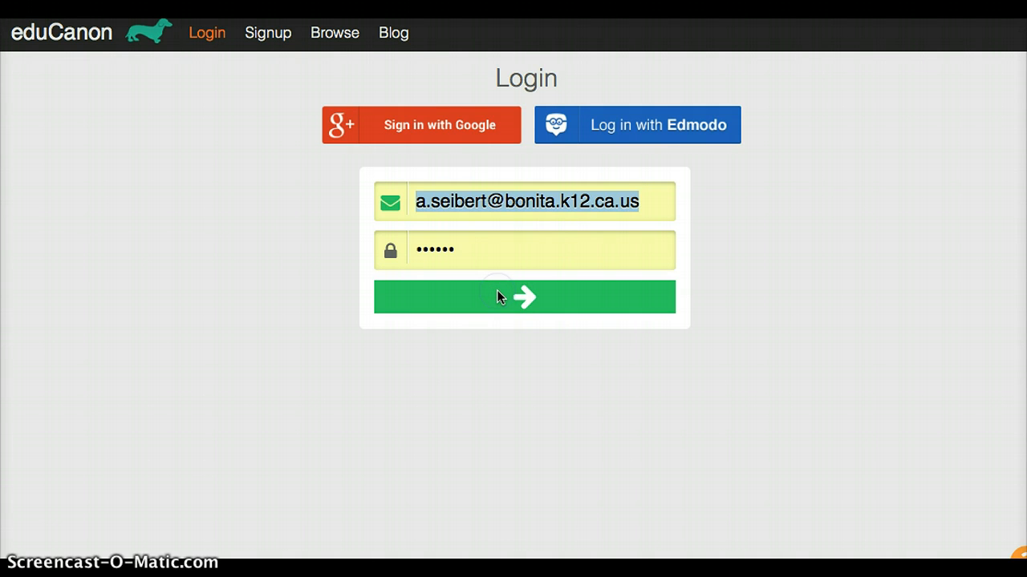
left_click(497, 295)
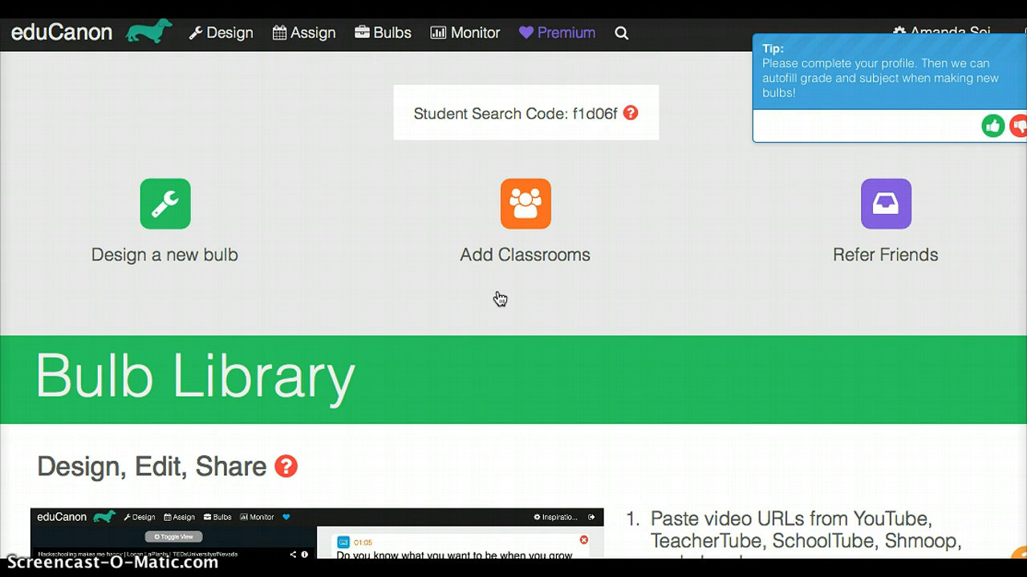
left_click(165, 210)
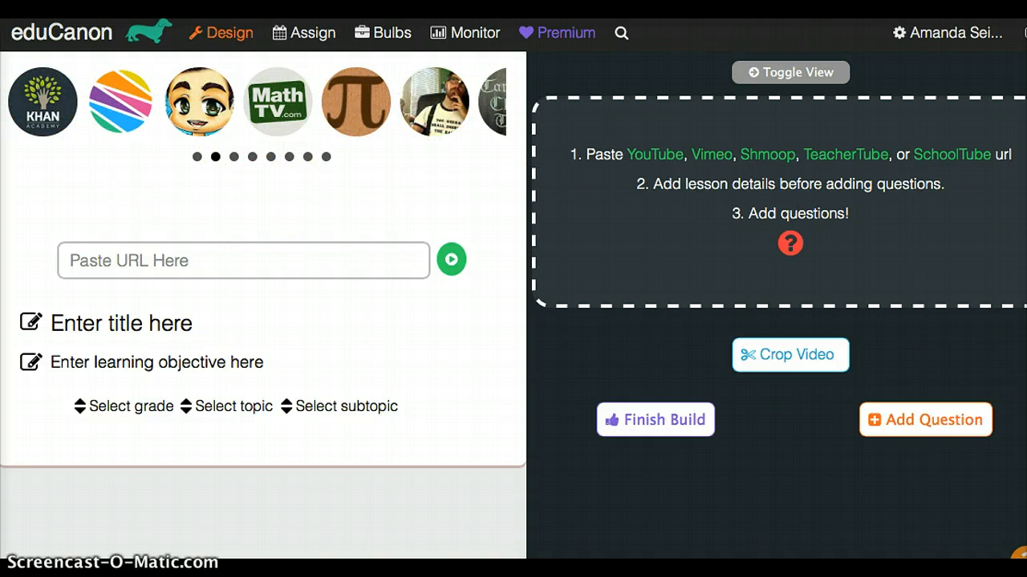
left_click(447, 8)
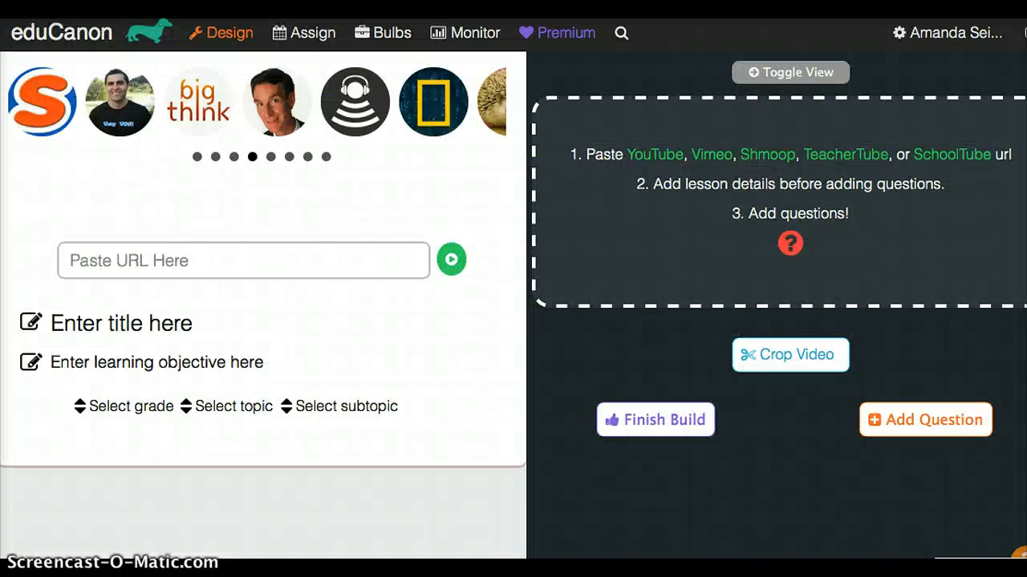
left_click(175, 259)
type("https://www.youtube.com/watch?v=fFEogcuXQyA")
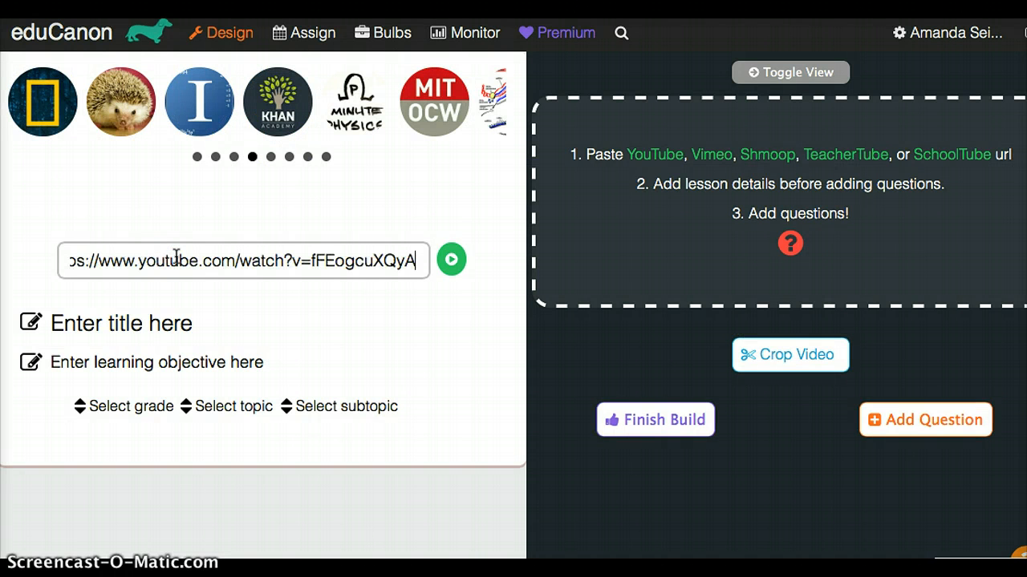
- Title the bulb "California Fitness Testing"
left_click(133, 327)
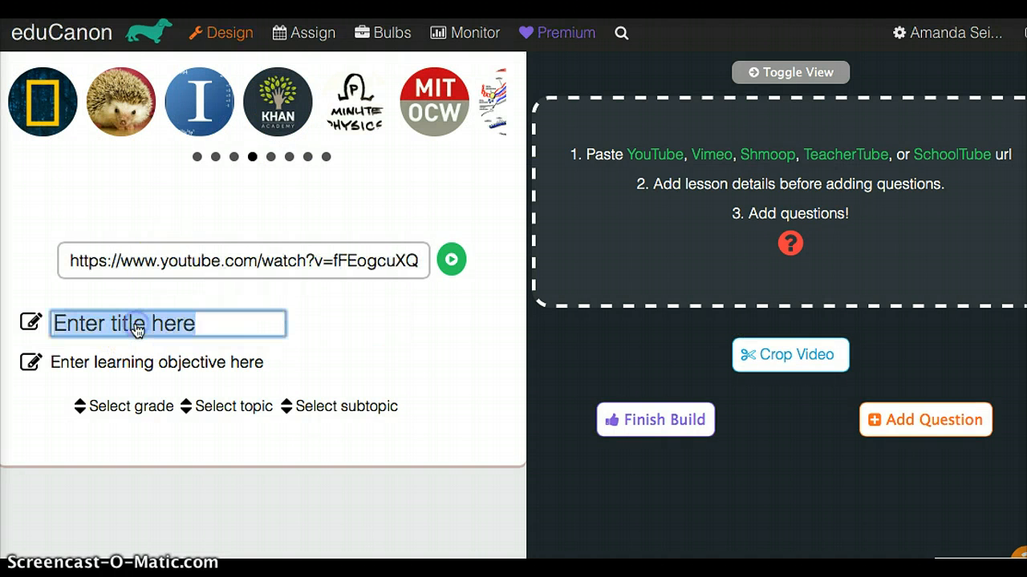
type("Californ")
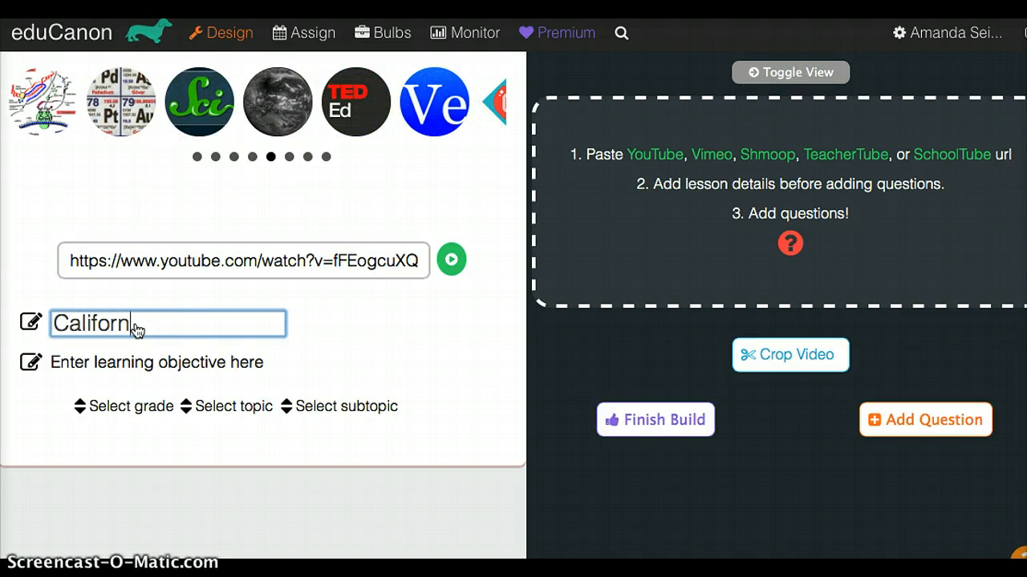
type("ia Fitness T")
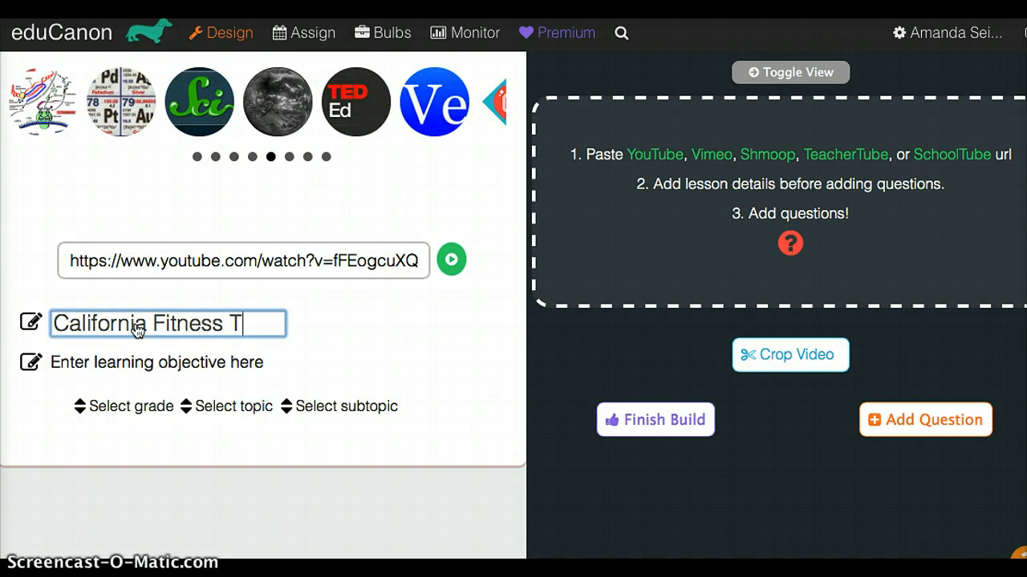
type("esting")
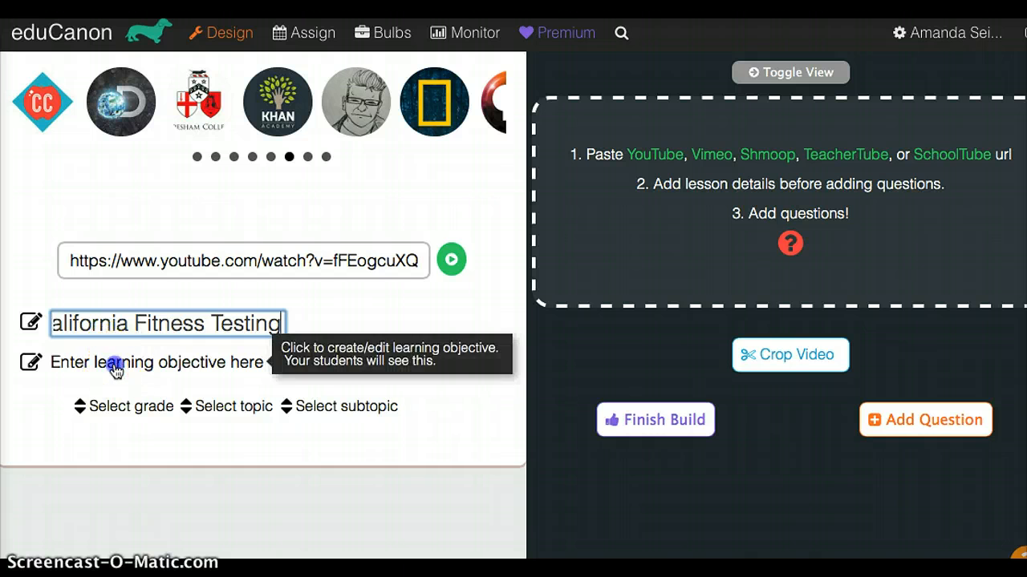
- Set the bulb's learning objective to "Learn what fitness testing is and how it is used"
left_click(115, 368)
left_click(137, 366)
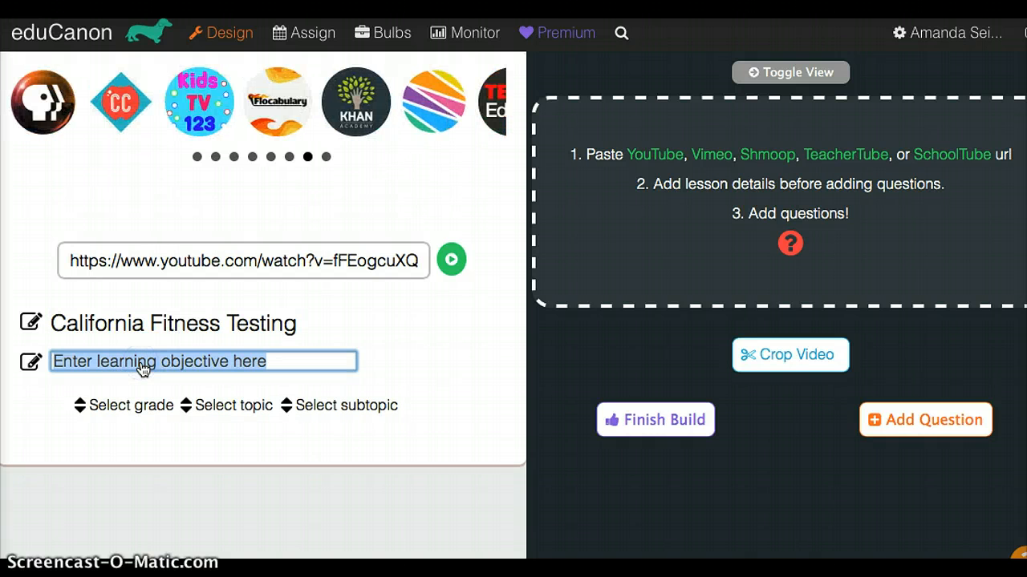
type("Learn what E")
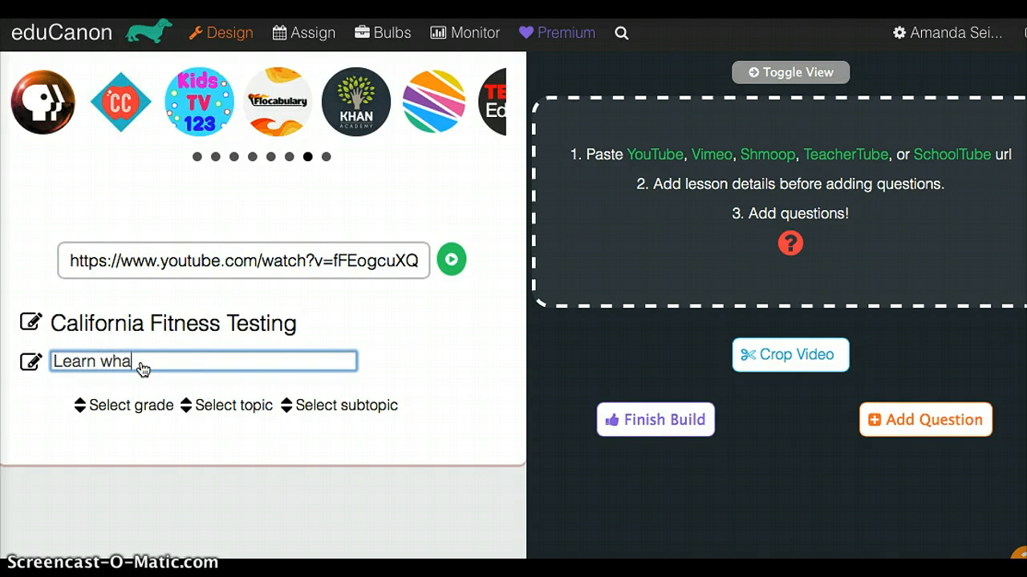
key("BackSpace")
type("fi")
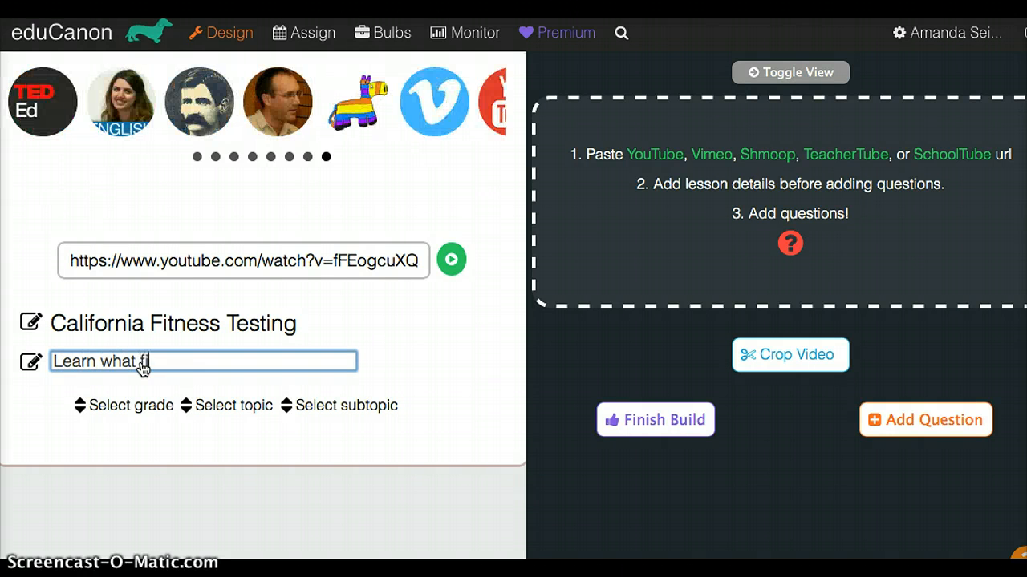
type("tness testing is")
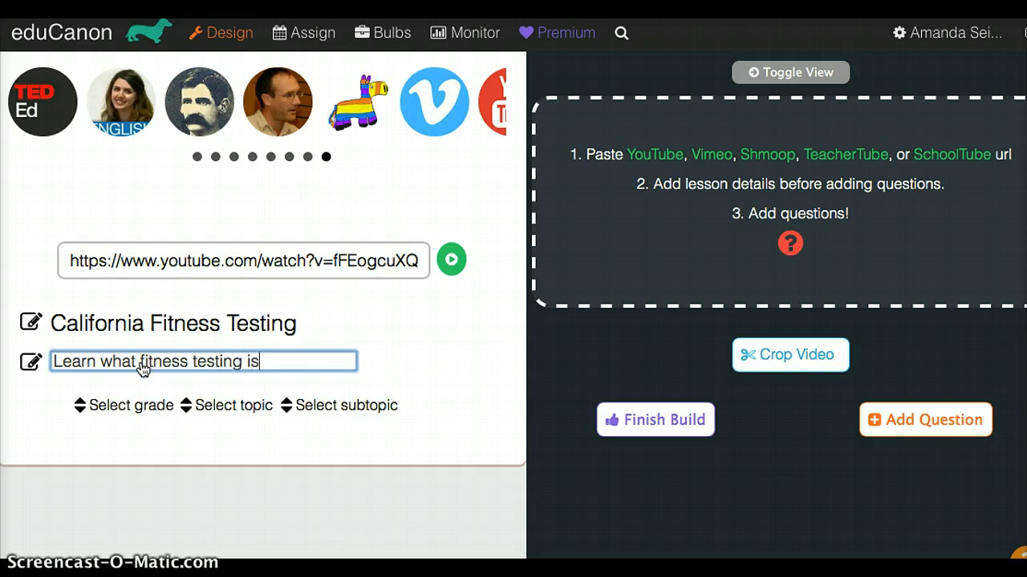
type(" and how it is used")
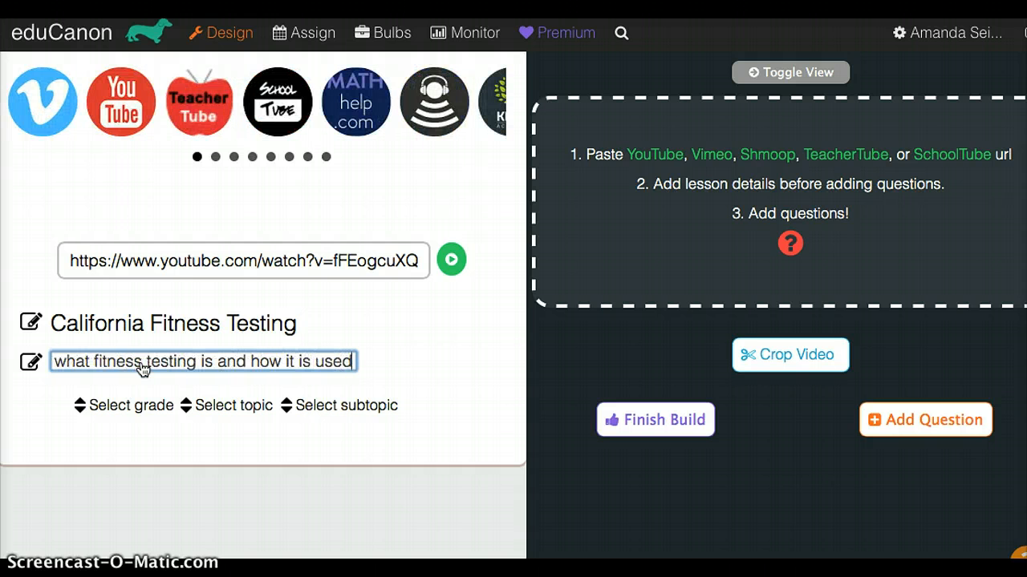
- Classify the bulb as grade 9th-12th, topic Science and subtopic Physical Science
left_click(111, 406)
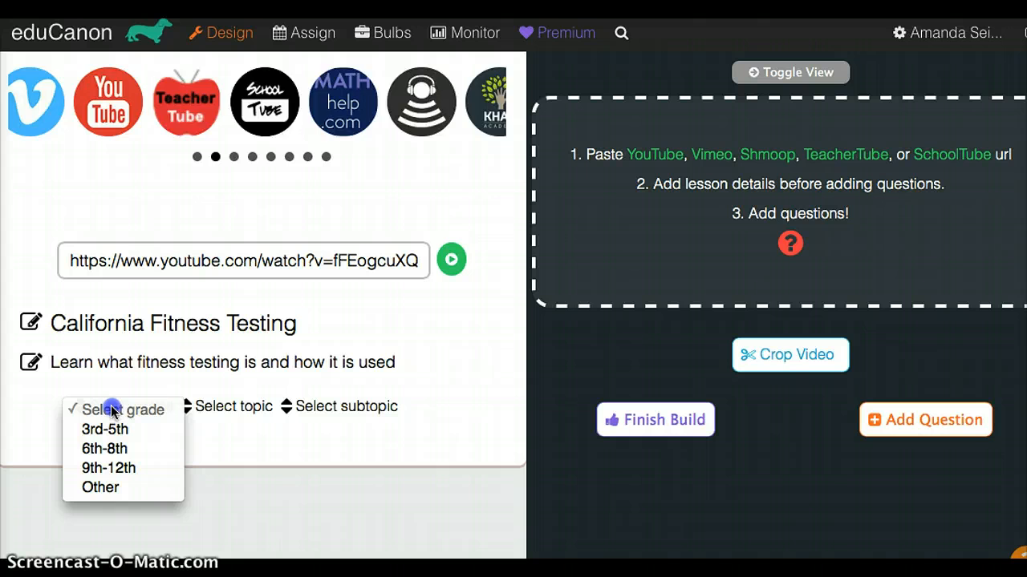
left_click(119, 470)
left_click(202, 409)
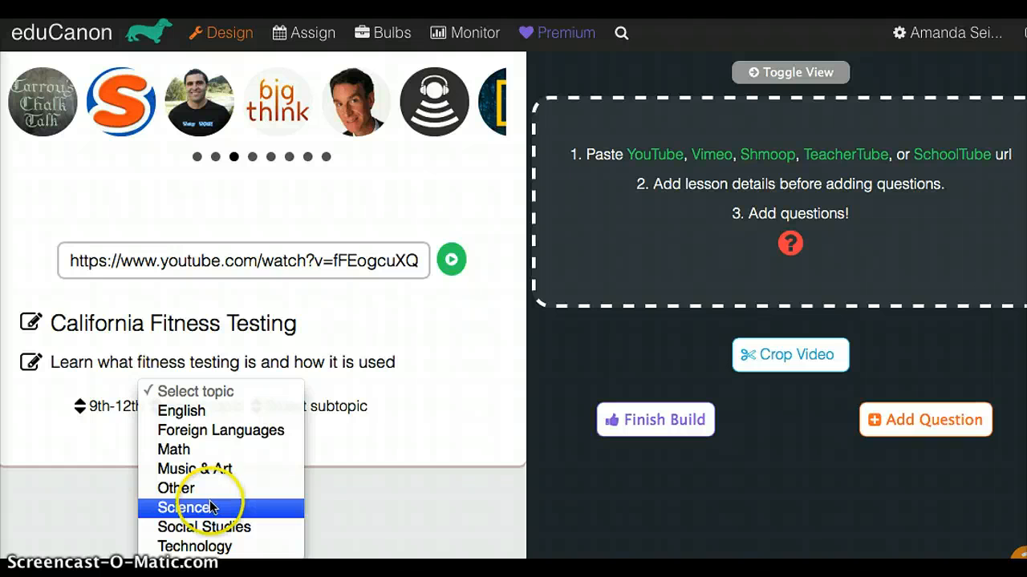
left_click(213, 506)
left_click(297, 408)
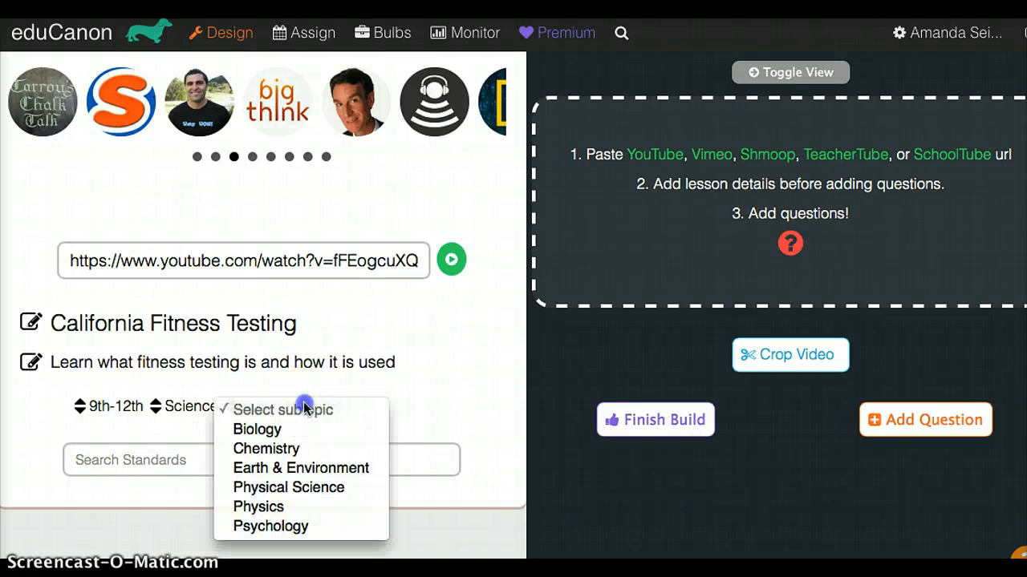
left_click(297, 486)
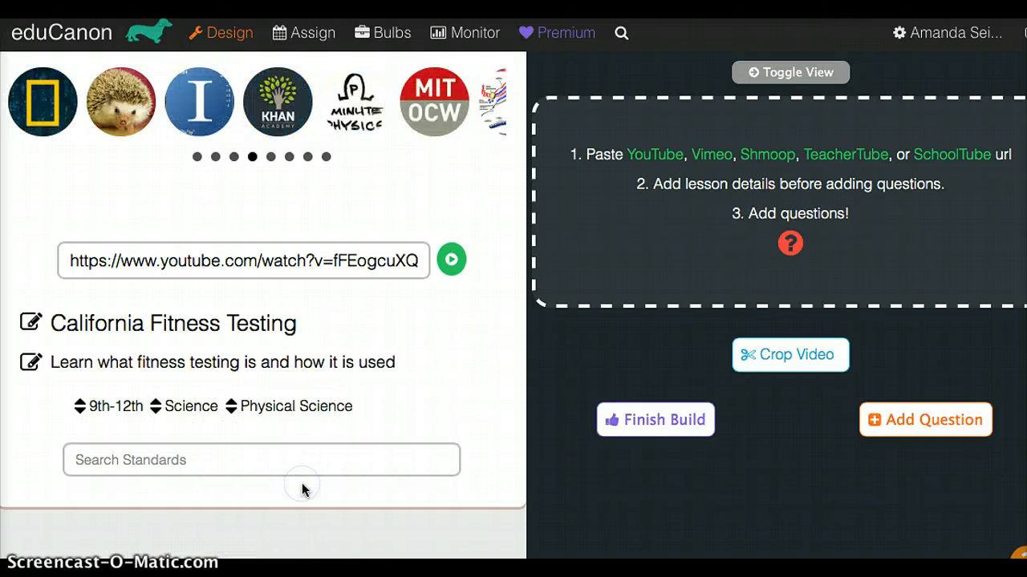
- Load the video from the entered URL and briefly check its playback
left_click(452, 258)
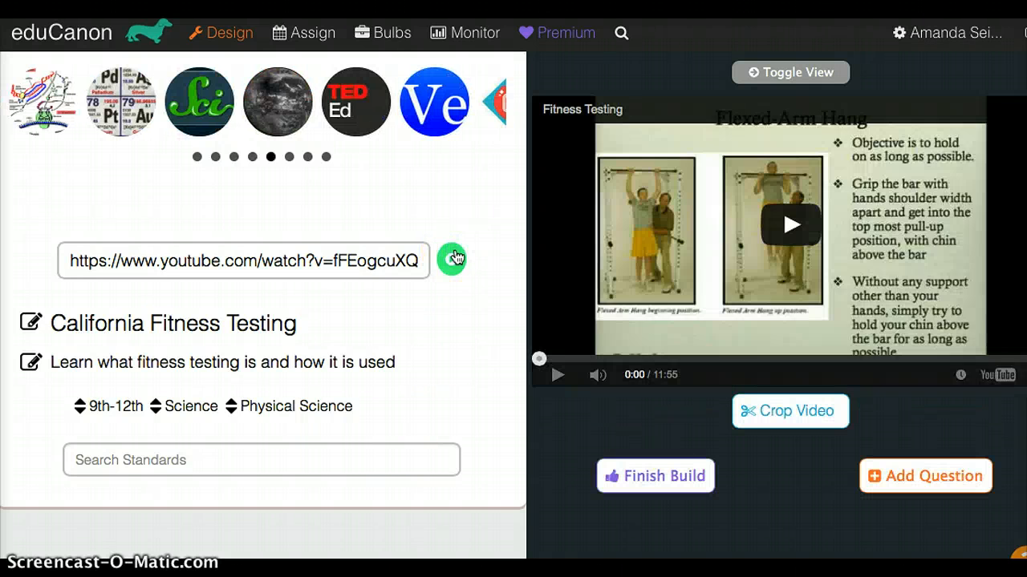
left_click(554, 419)
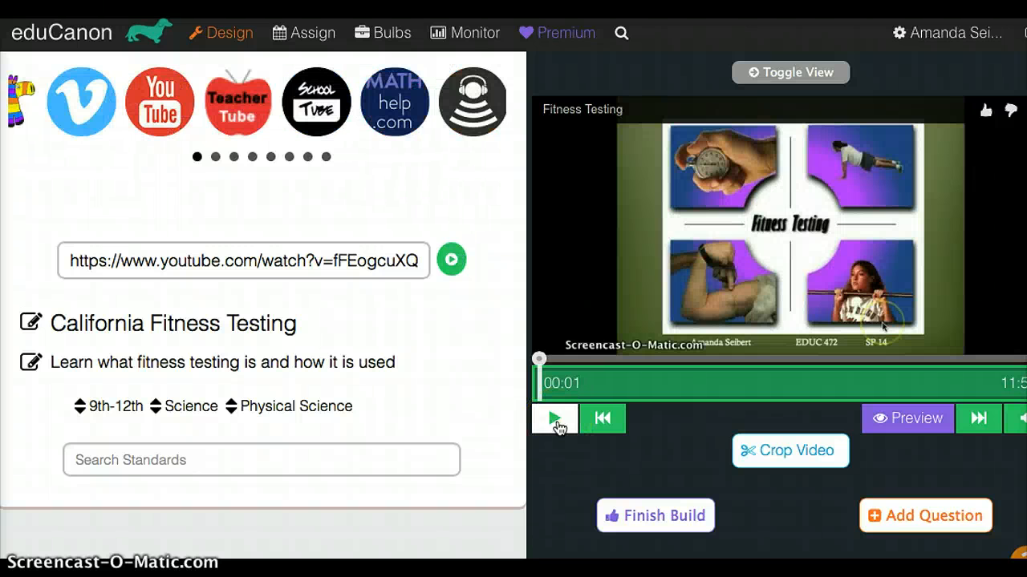
- Set the video's crop range from 0:00 to 9:02 and close the crop controls
left_click(804, 456)
left_click(554, 492)
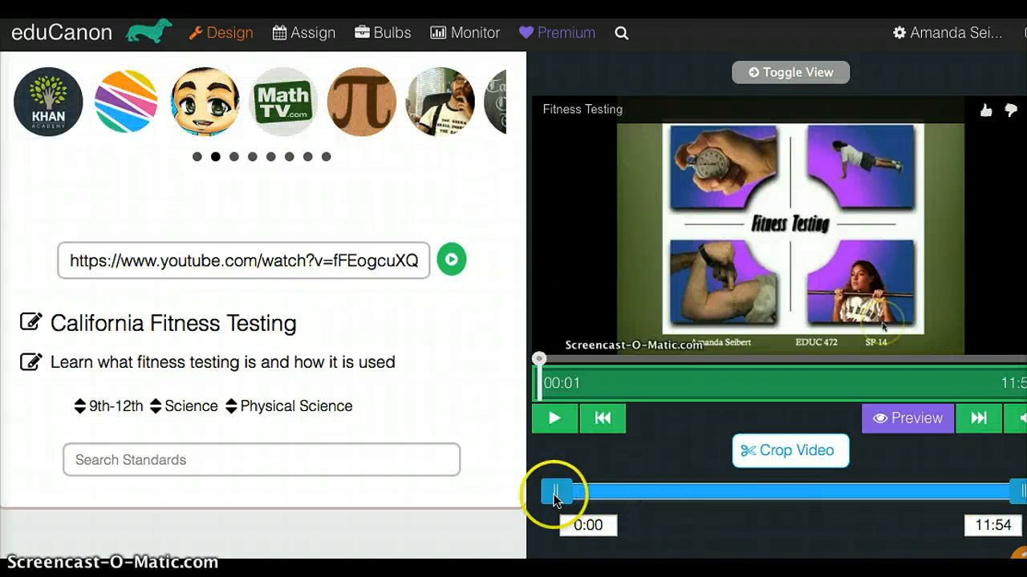
mouse_move(554, 498)
left_mouse_down()
mouse_move(646, 495)
mouse_move(552, 497)
left_mouse_up()
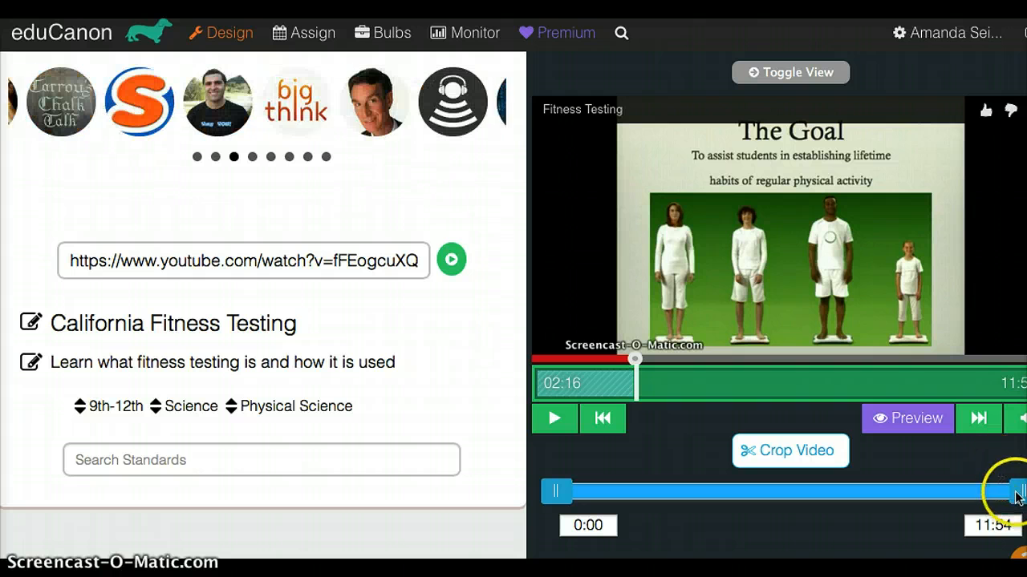
left_click_drag(1017, 497, 911, 501)
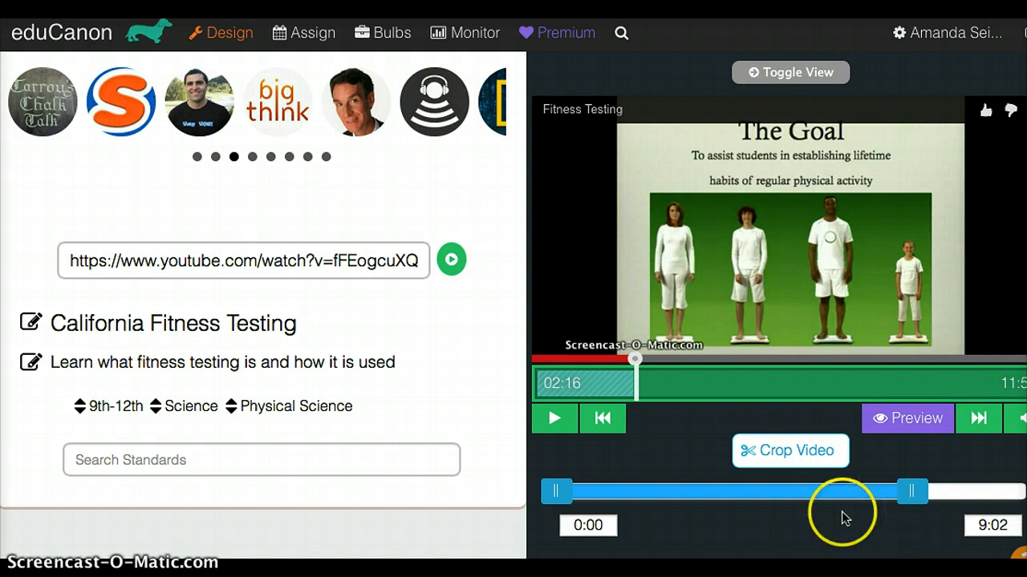
left_click(794, 456)
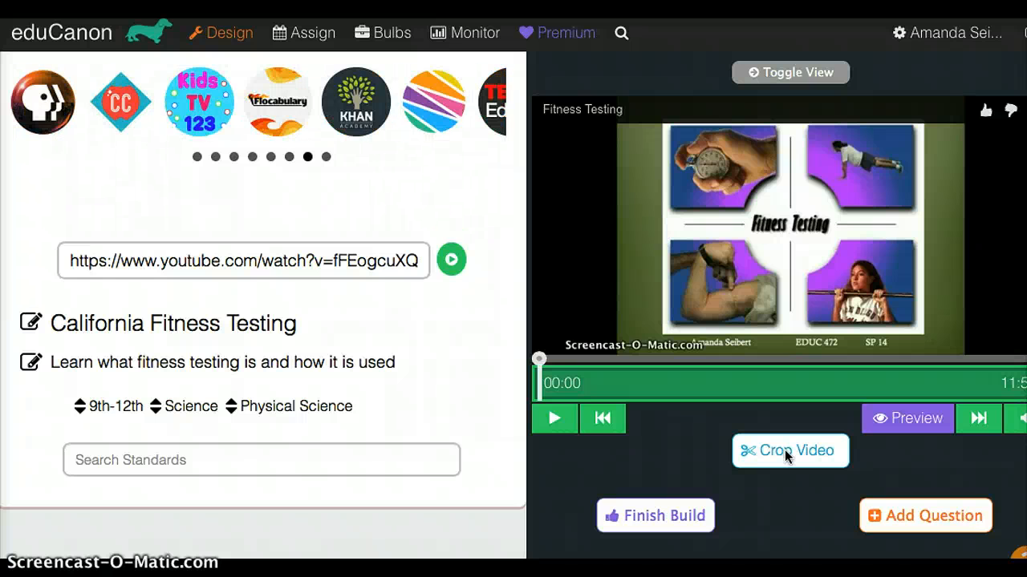
- Play the video up to 00:17, pause it and add a Reflective pause at that moment
left_click(553, 417)
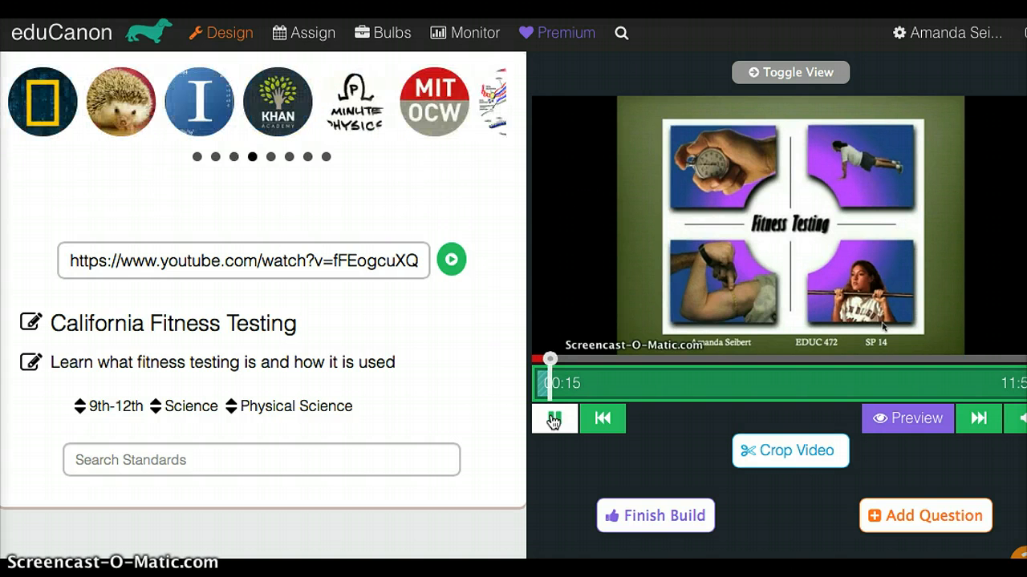
left_click(554, 419)
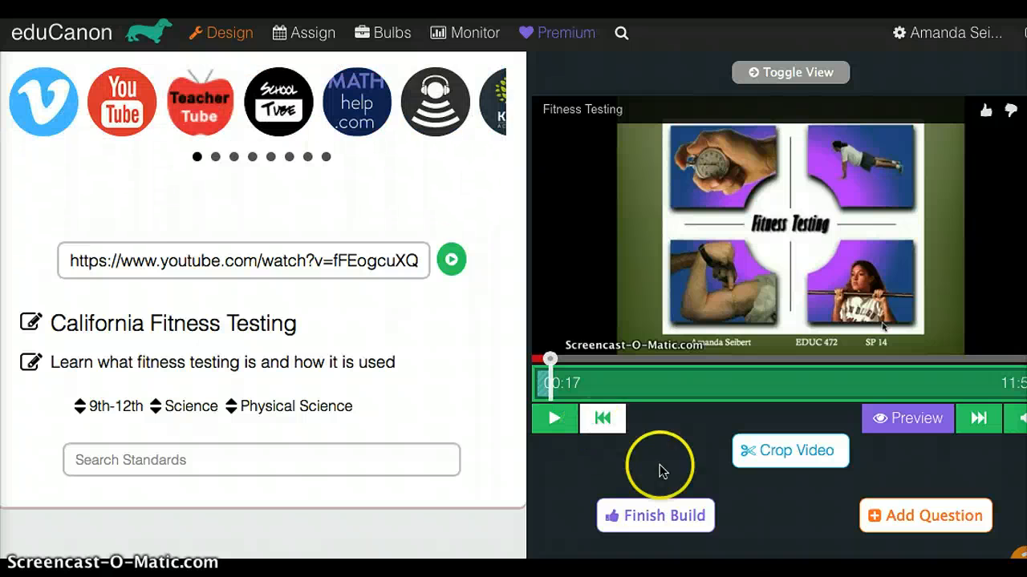
left_click(882, 519)
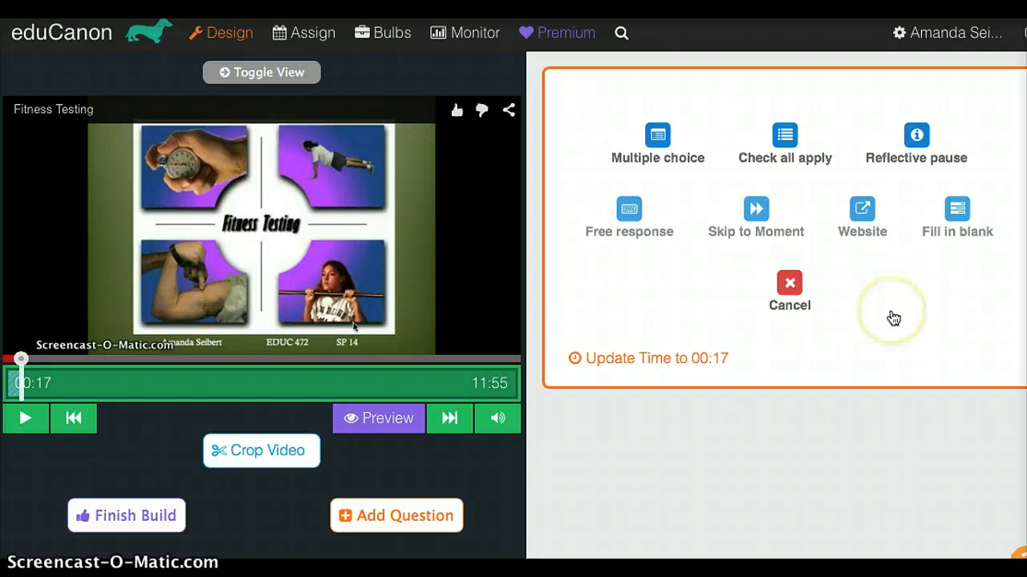
left_click(914, 138)
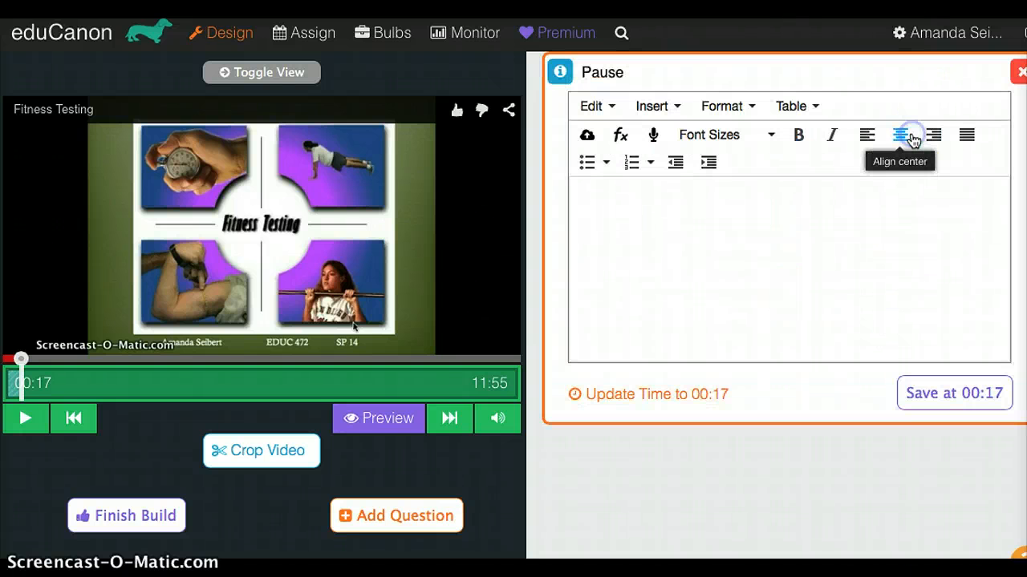
- Save the pause at 00:17 with "In what ways do you think that the data collected from fitness testing can be used to benefit students and the school?"
left_click(819, 192)
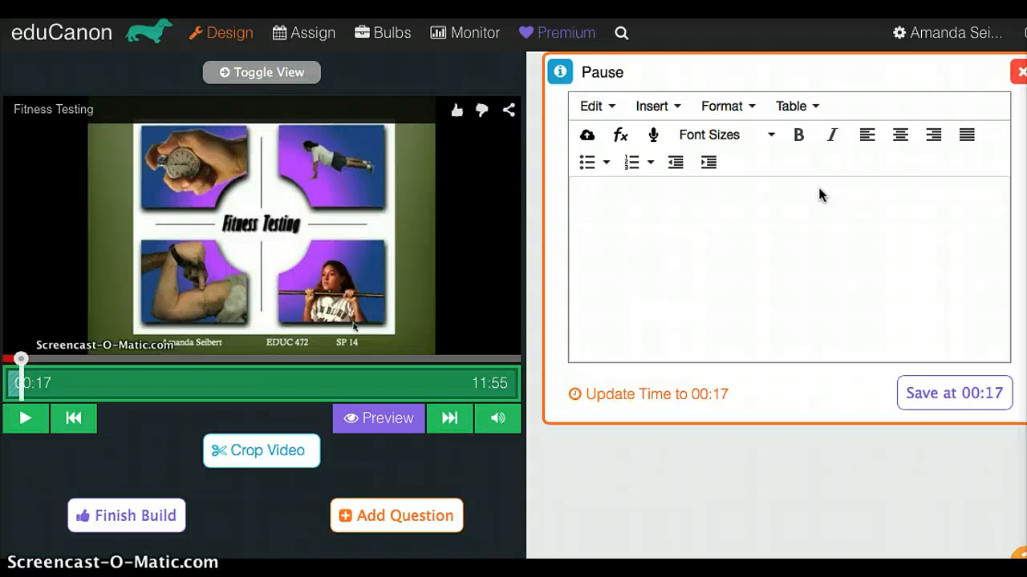
type("In what ways")
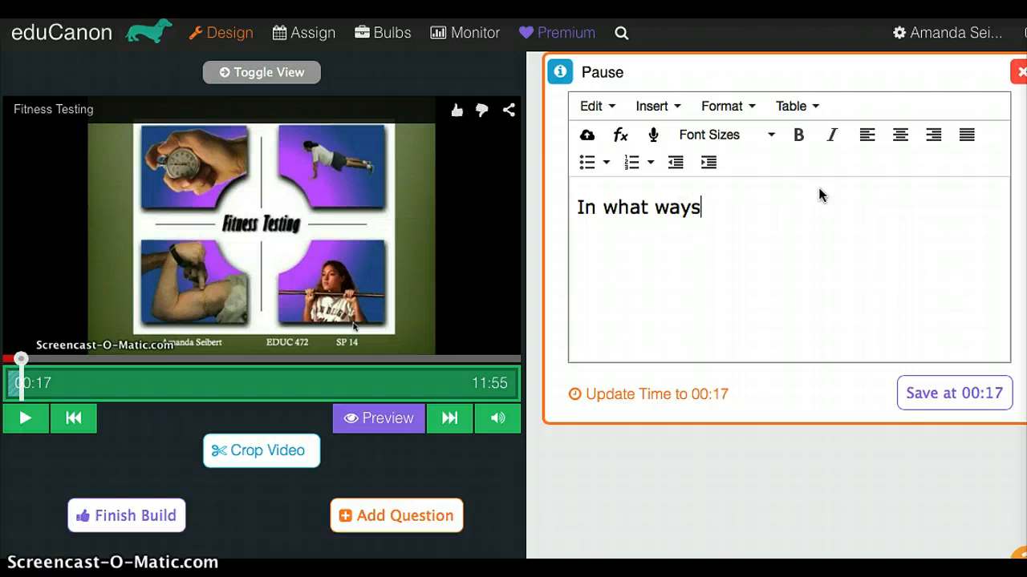
type(" do you think")
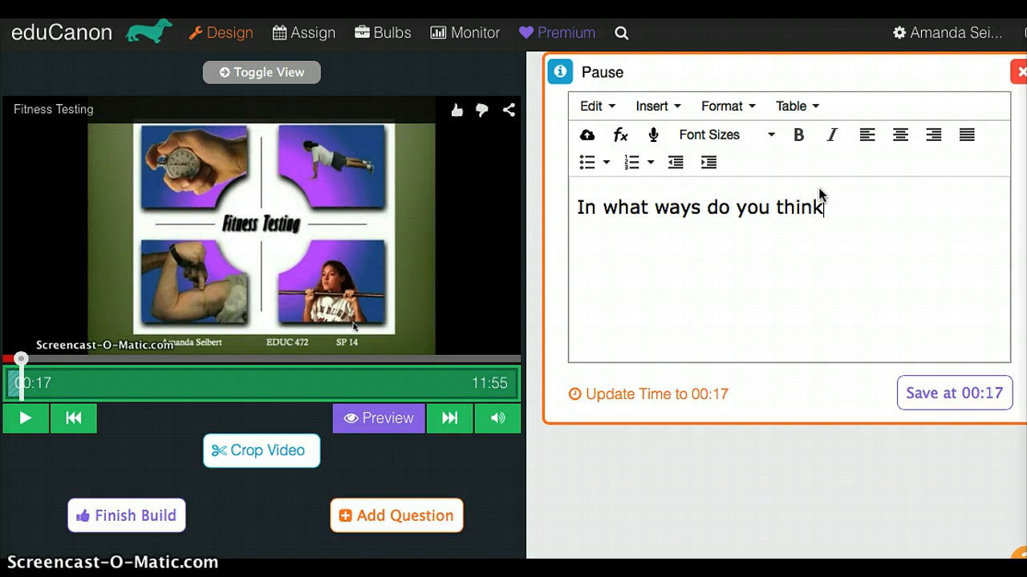
type(" that the data c")
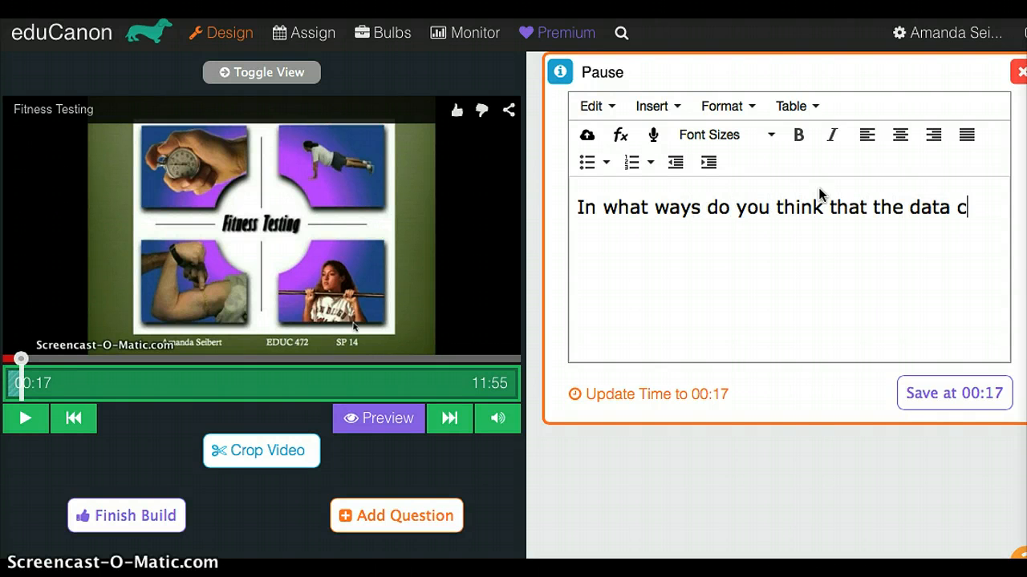
type("ollected from ")
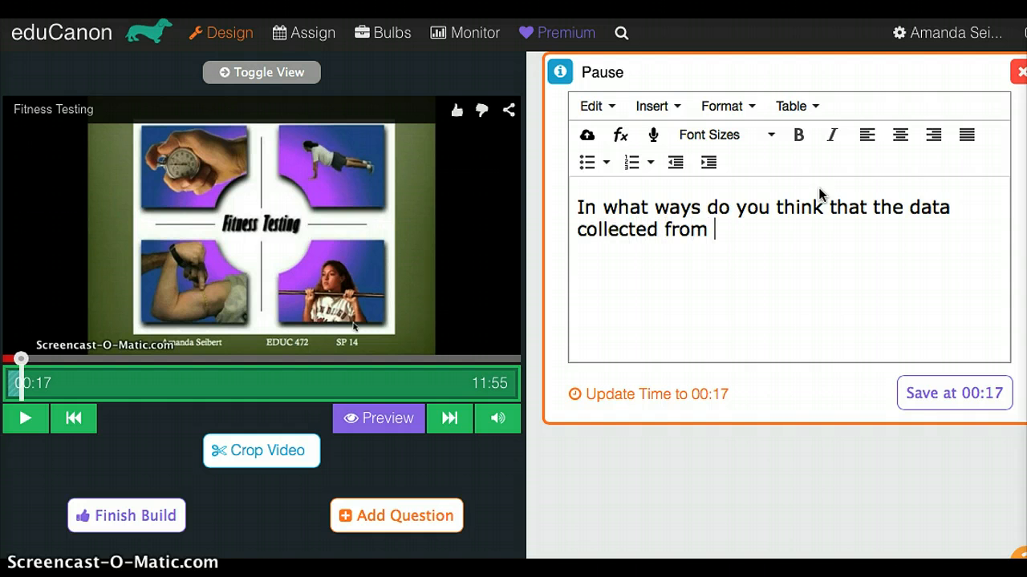
type("fitness testing can b")
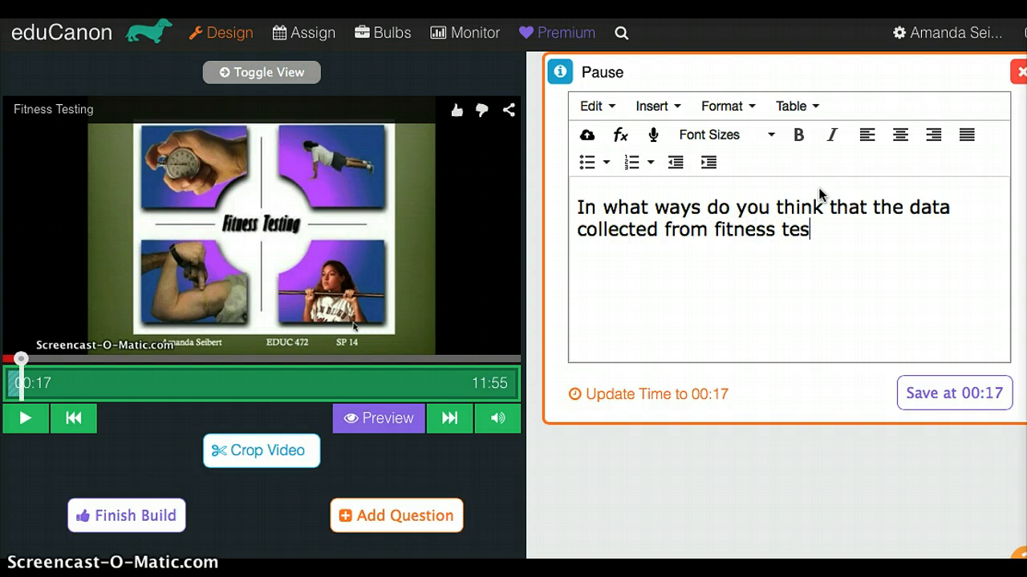
type("ed ")
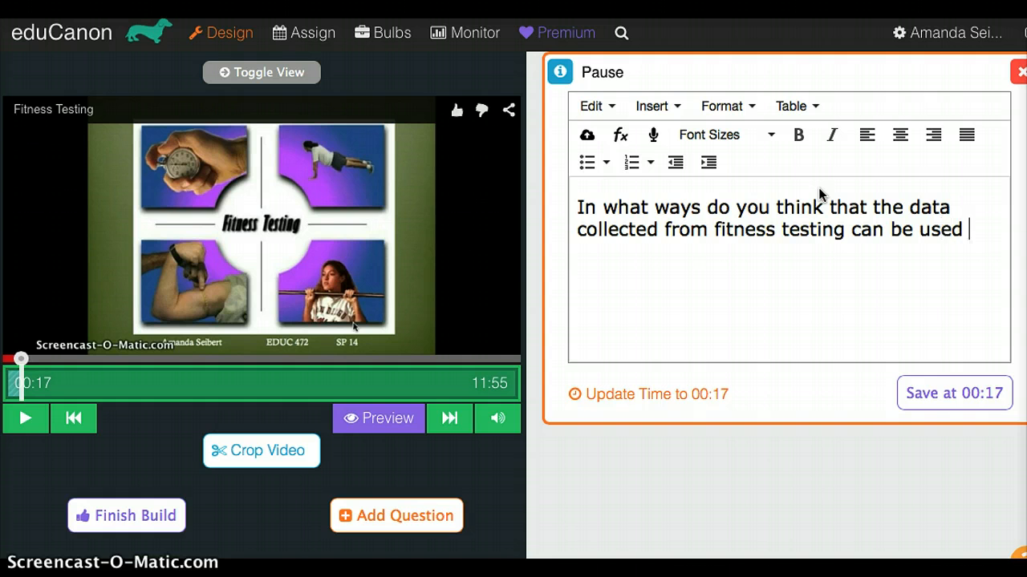
type("to benefit st")
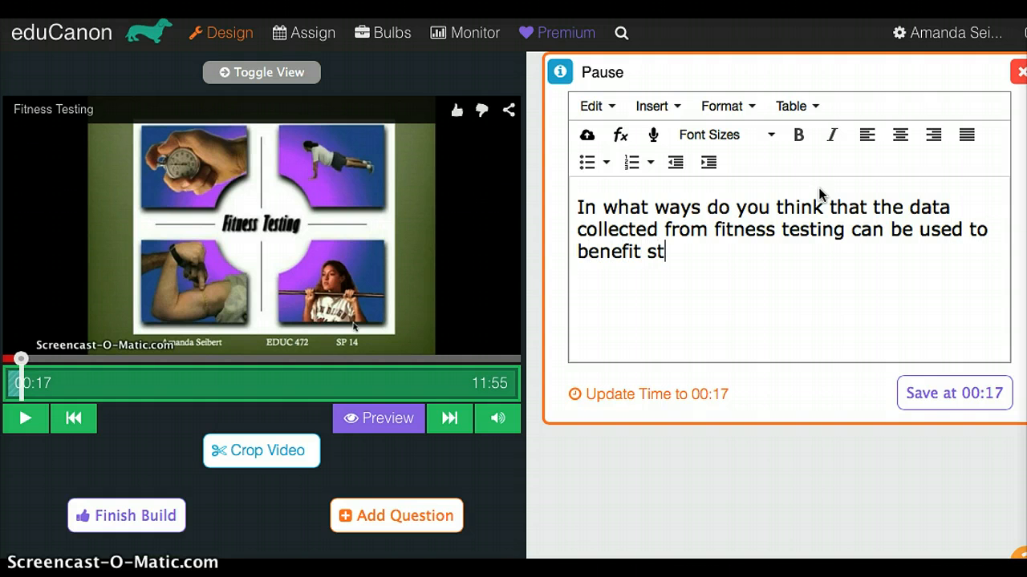
type("udents and the s")
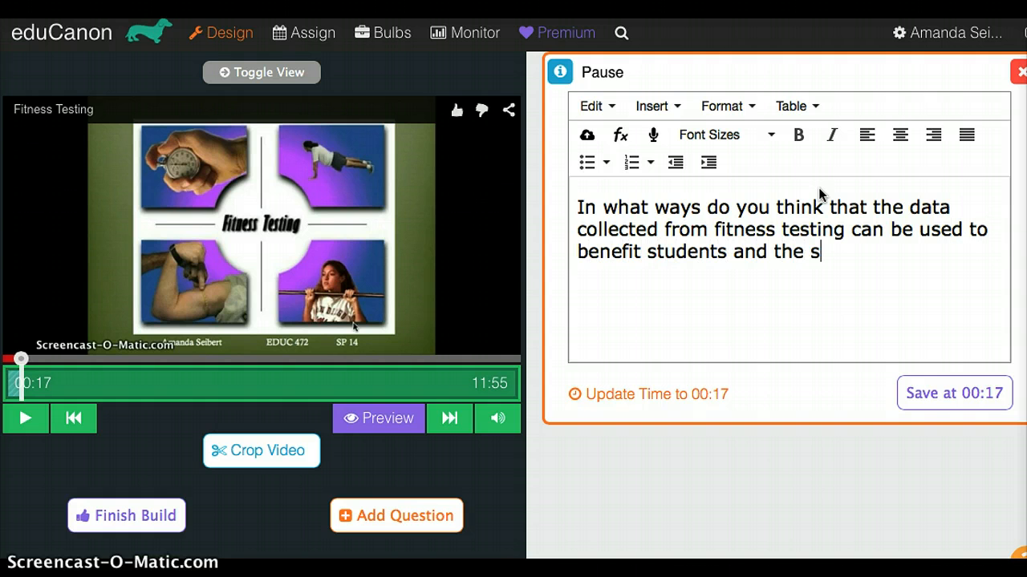
type("chool?")
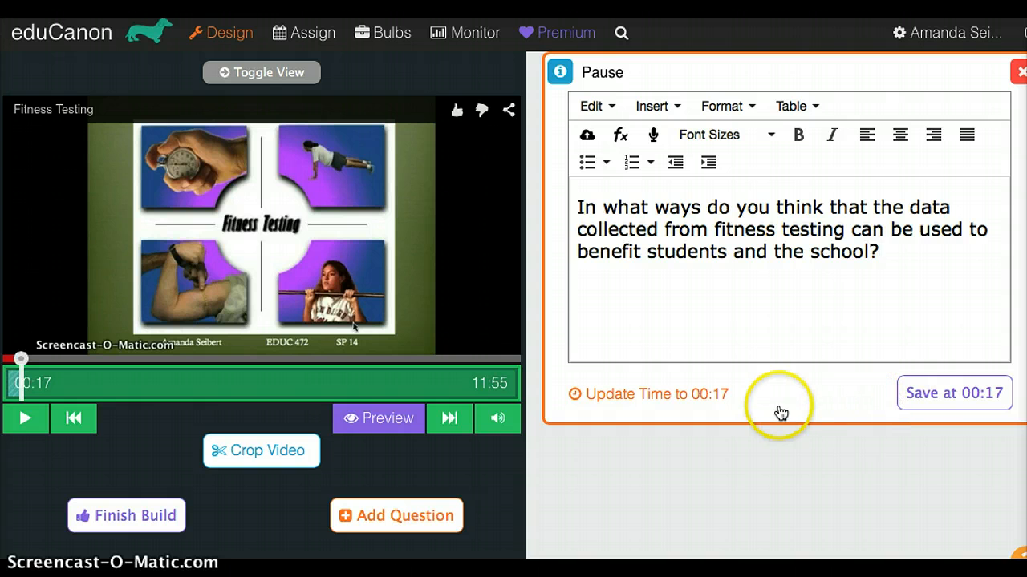
left_click(946, 393)
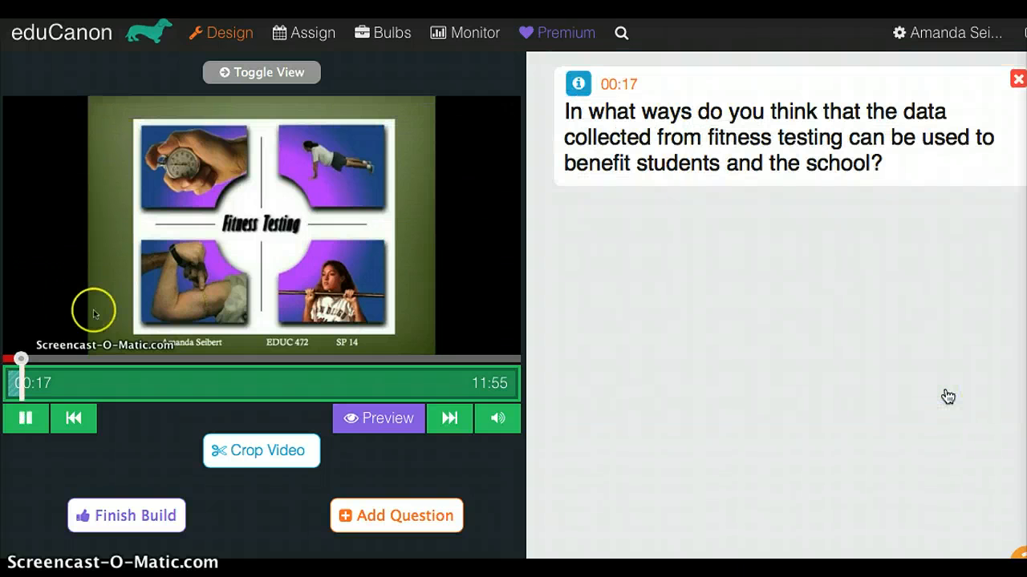
- Pause the video in the editor, open the bulb's preview and start its playback
left_click(26, 418)
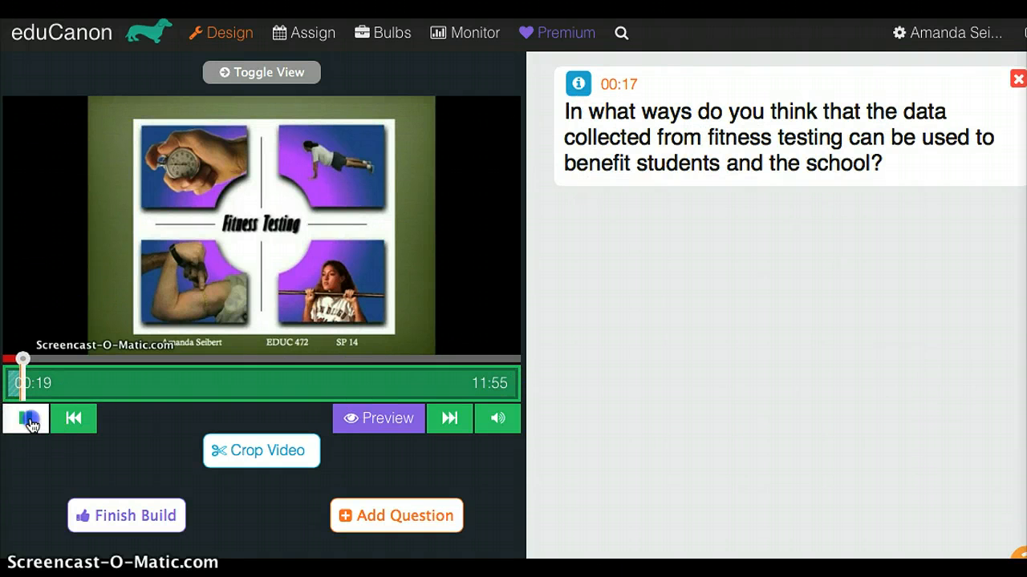
left_click(380, 419)
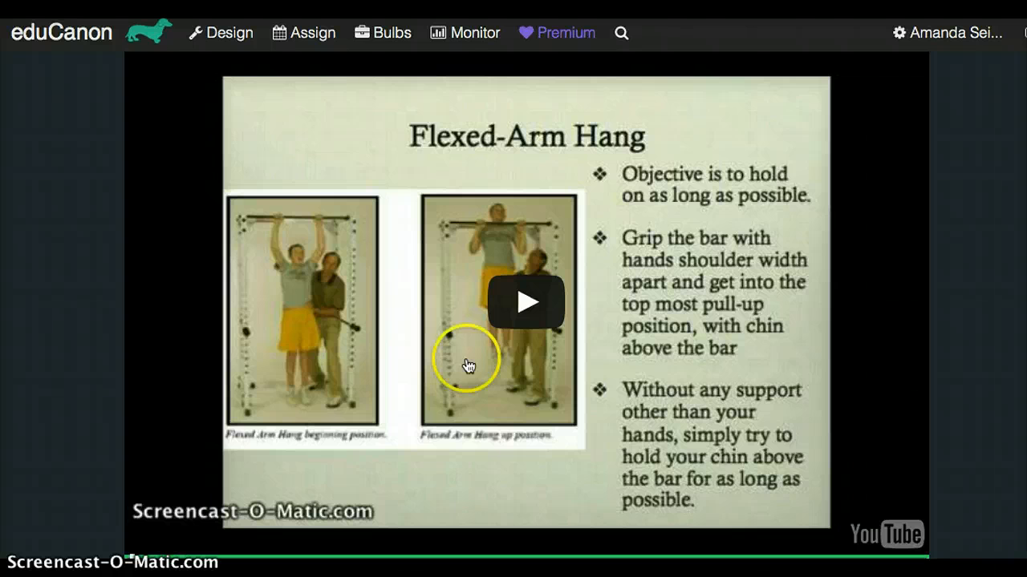
left_click(522, 301)
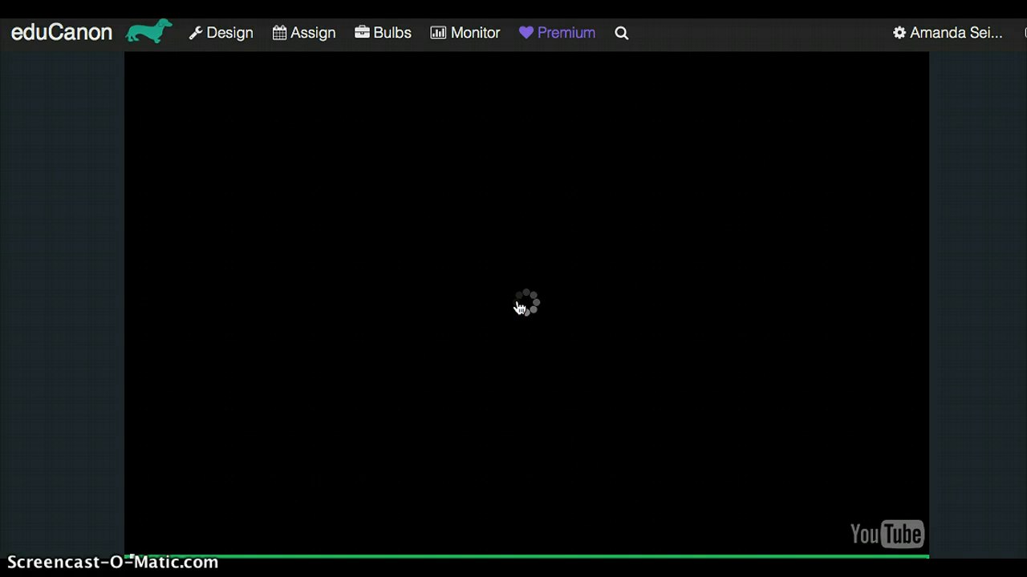